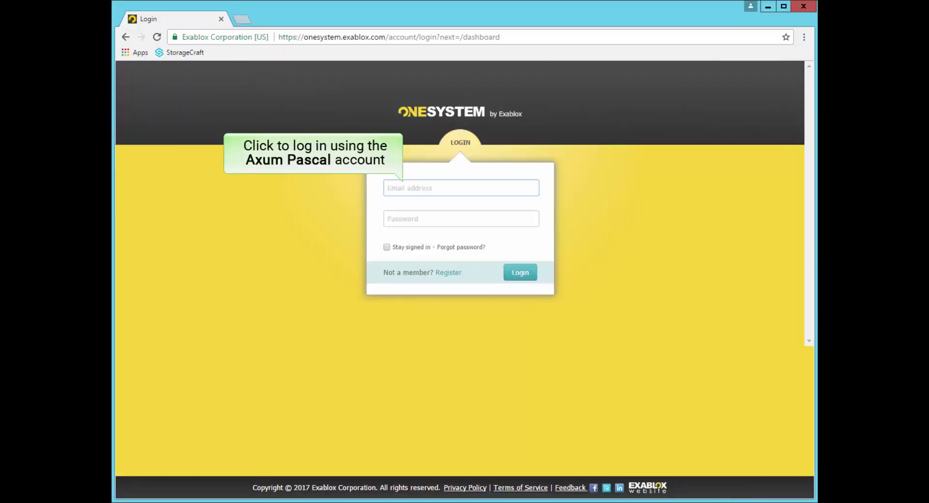
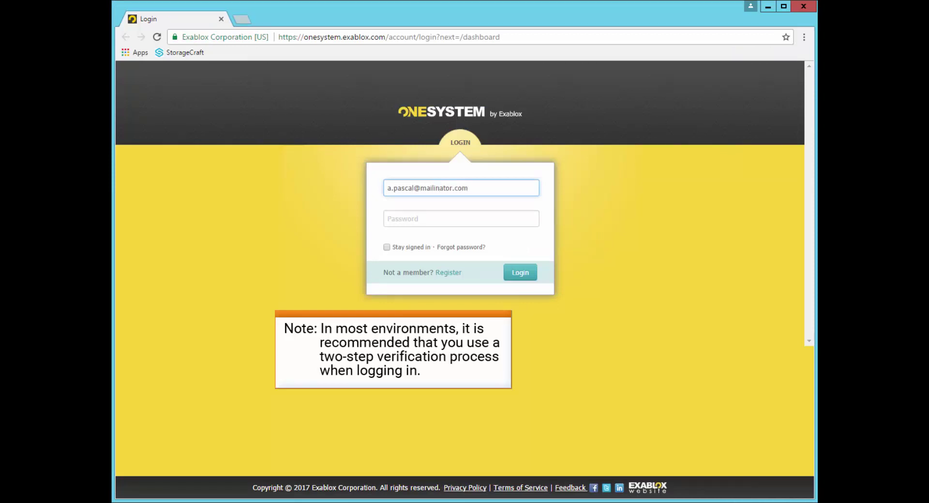
- Sign in to OneSystem with the administrator's e-mail address and password
{"action": "key", "text": "Tab"}
{"action": "type", "text": "••••••••••••"}
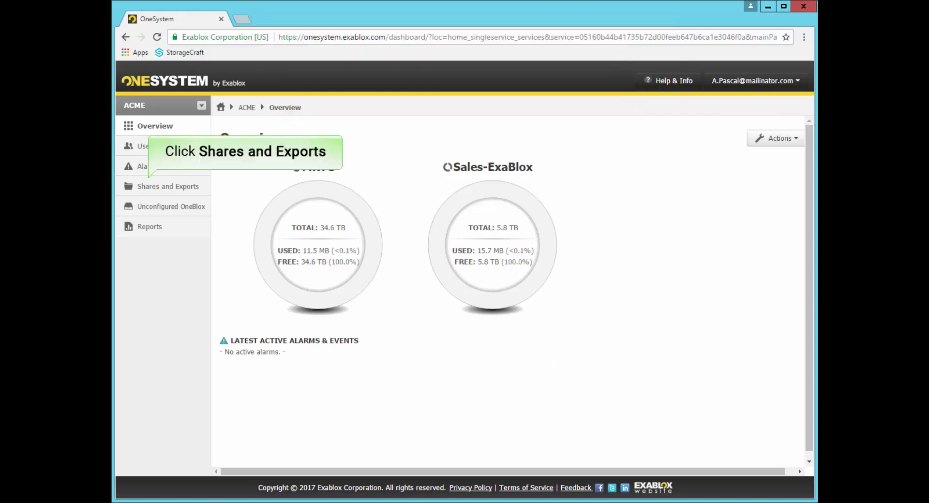
- Describe the new share as 'A share to hold files for the Sales department.' and host it on Sales-ExaBlox
{"action": "left_click", "coordinate": [168, 187]}
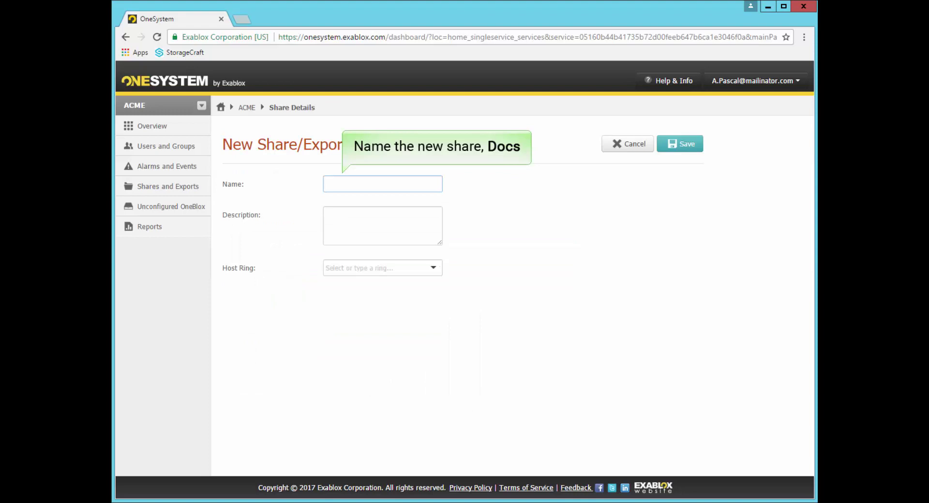
{"action": "type", "text": "A share to hold files for t"}
{"action": "type", "text": "he Sales department."}
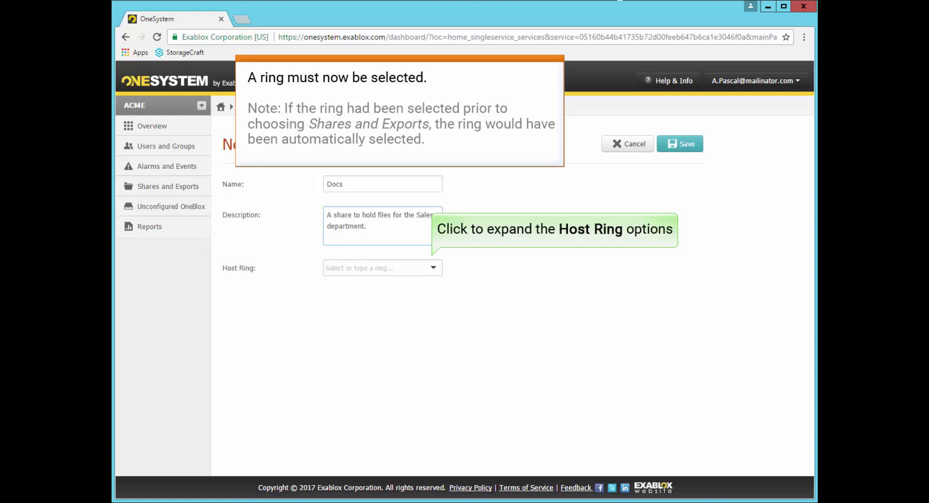
{"action": "left_click", "coordinate": [433, 267]}
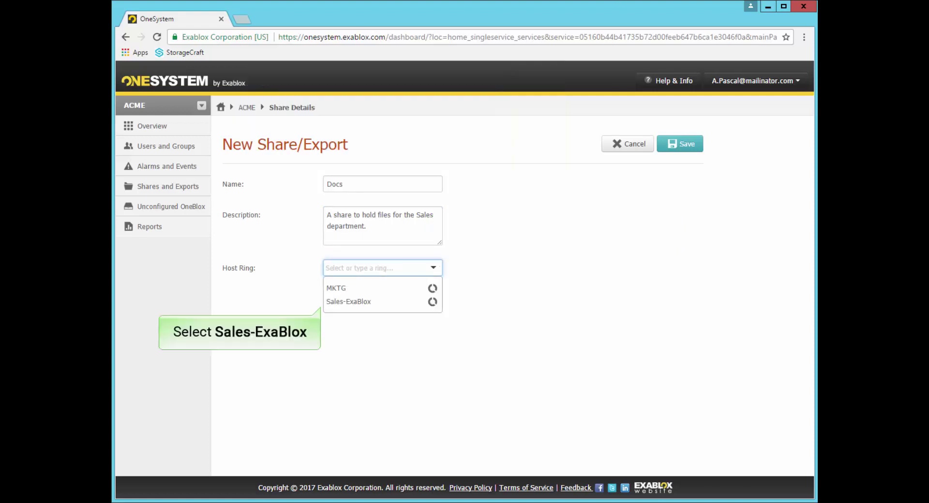
{"action": "left_click", "coordinate": [349, 302]}
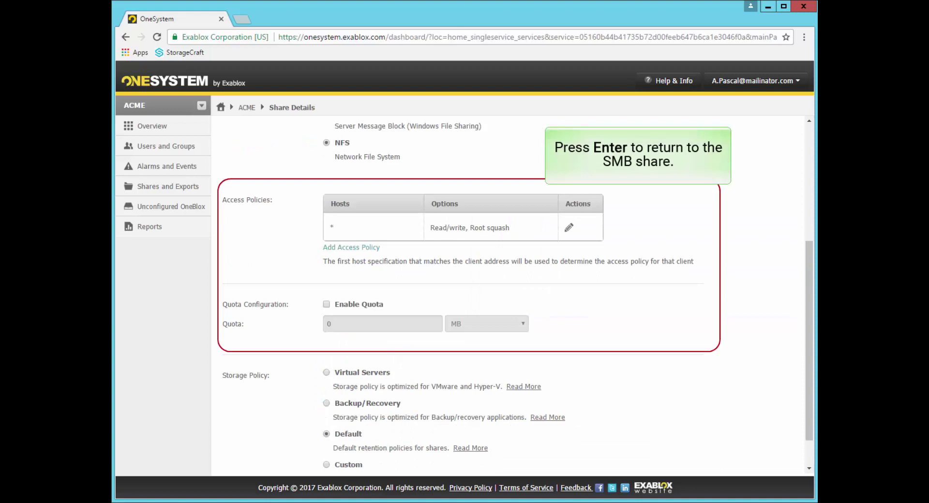
- Set the Docs share's access protocol back to SMB
{"action": "key", "text": "Return"}
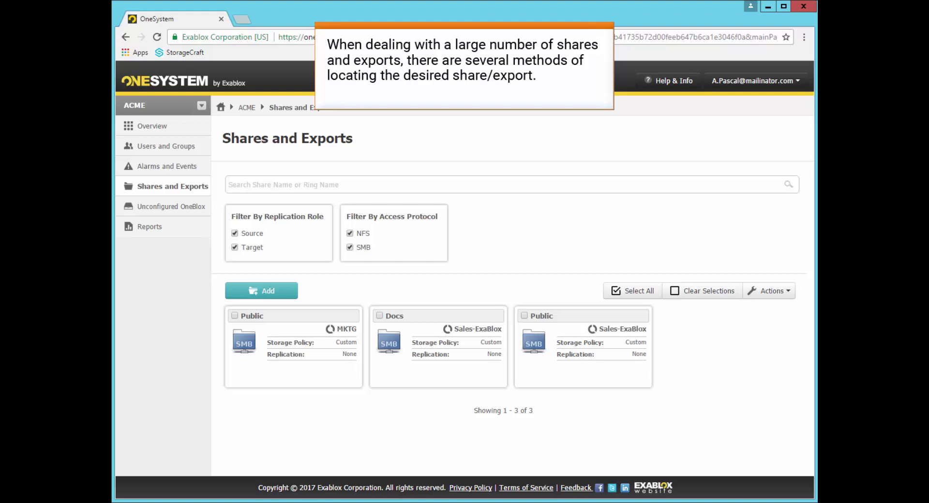
- Search for the MKTG ring by typing 'mktg'
{"action": "type", "text": "mktg"}
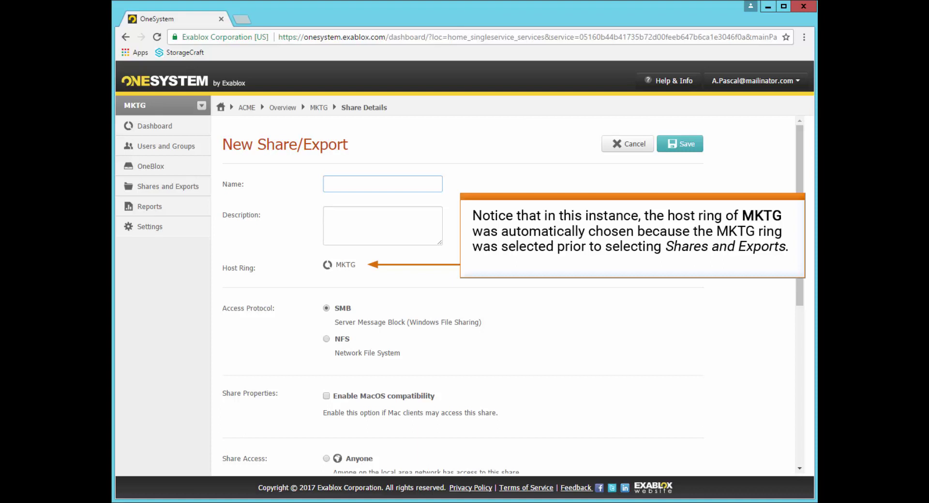
- Name the share Research with the description 'Marketing research files'
{"action": "type", "text": "Research"}
{"action": "key", "text": "Tab"}
{"action": "type", "text": "Marketing research files"}
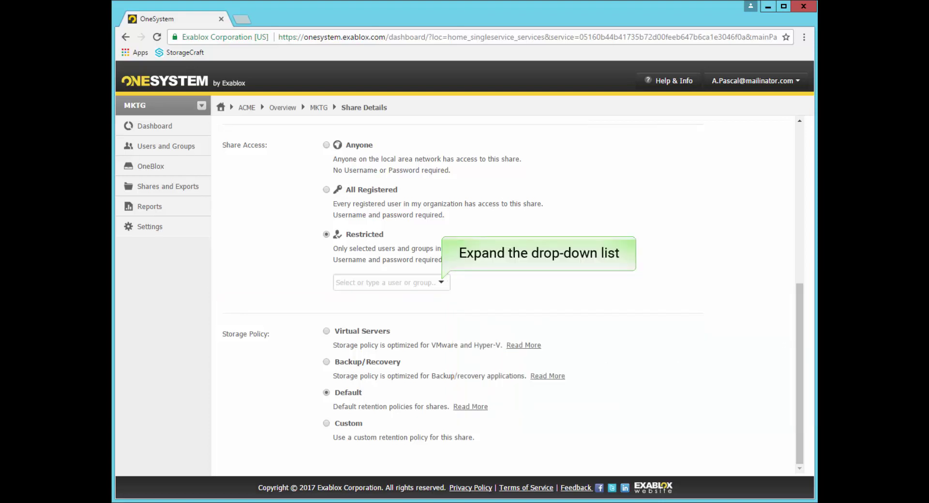
- Grant the administrator user Read/Write permission on the Research share
{"action": "left_click", "coordinate": [442, 282]}
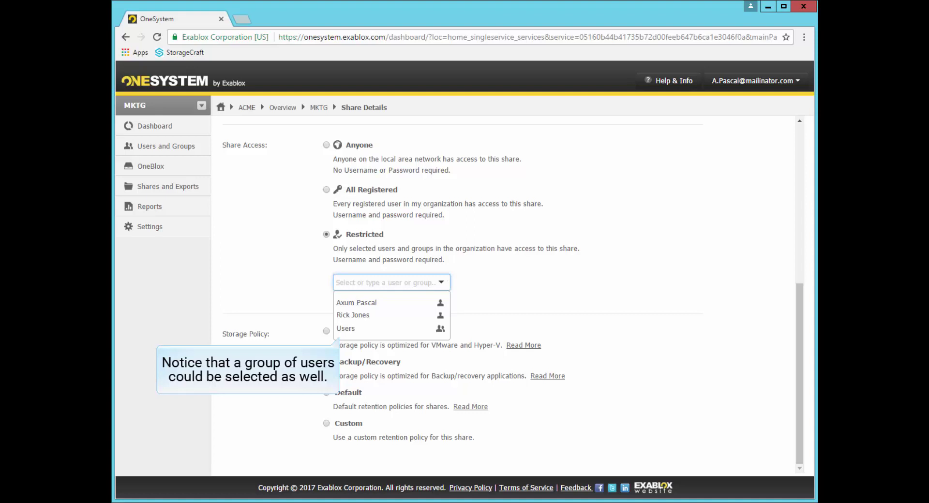
{"action": "left_click", "coordinate": [357, 303]}
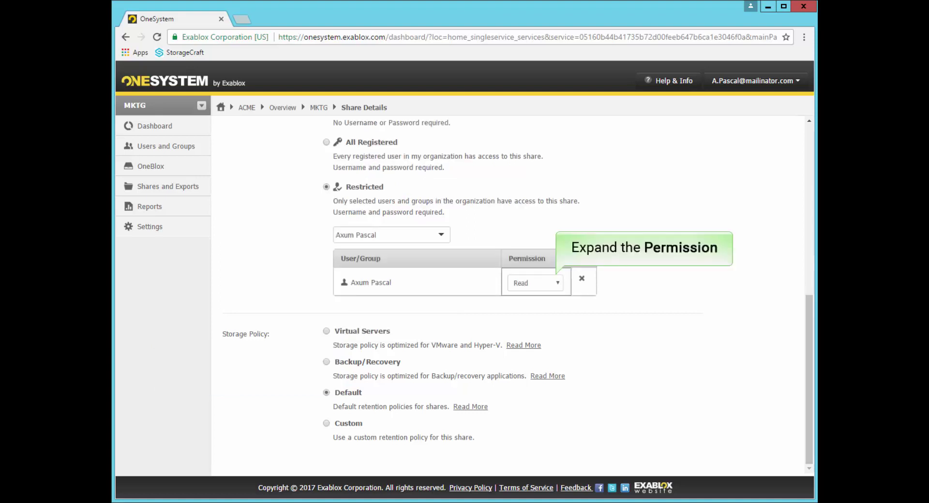
{"action": "left_click", "coordinate": [534, 283]}
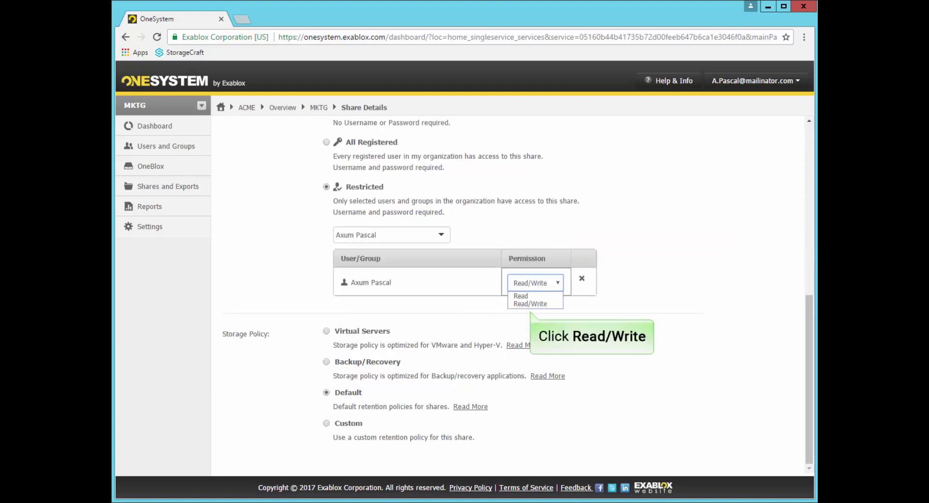
{"action": "left_click", "coordinate": [530, 304]}
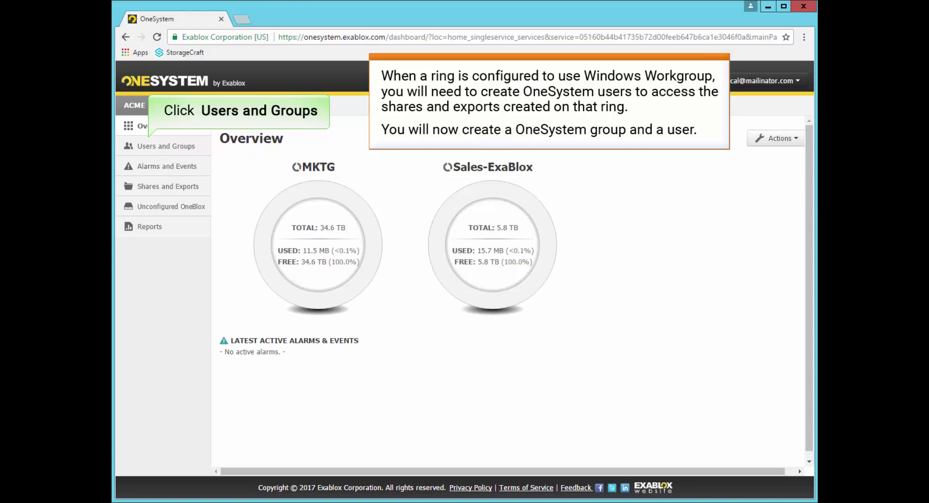
- Add a group named Sales under Users and Groups, with one existing user as member, and save
{"action": "left_click", "coordinate": [166, 146]}
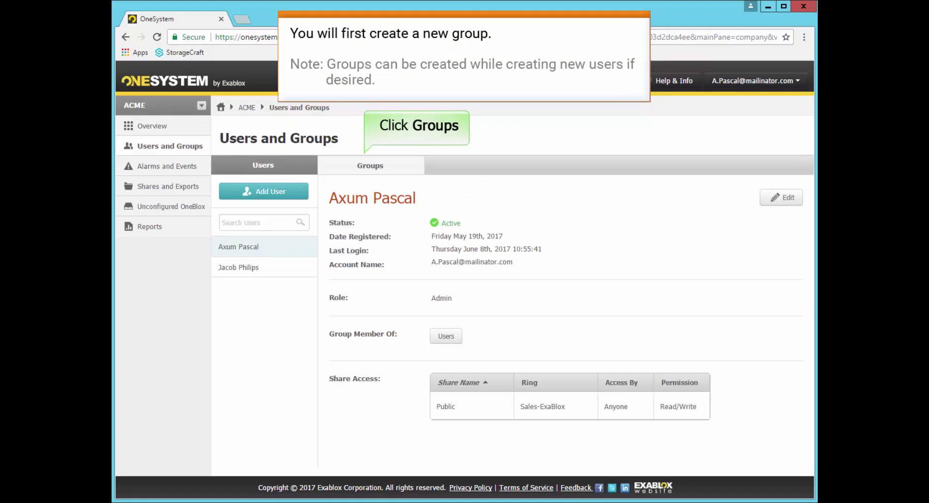
{"action": "left_click", "coordinate": [371, 165]}
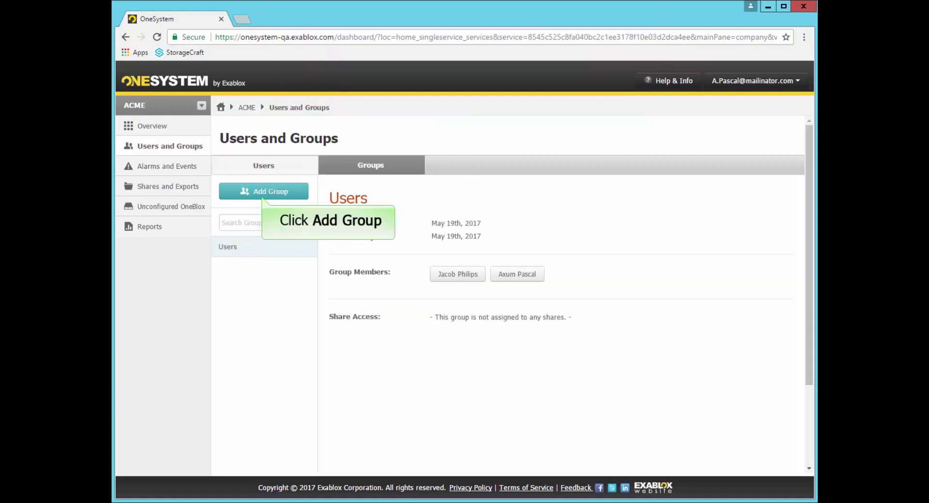
{"action": "left_click", "coordinate": [264, 191]}
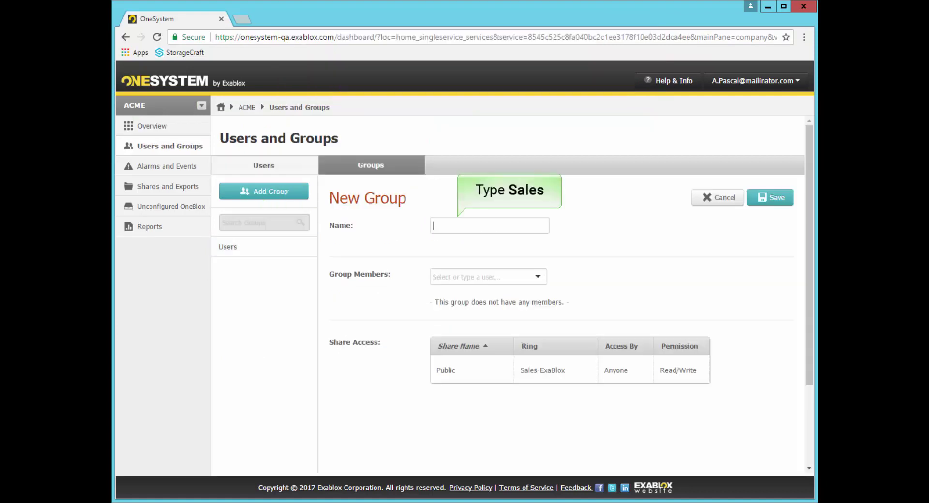
{"action": "type", "text": "Sales"}
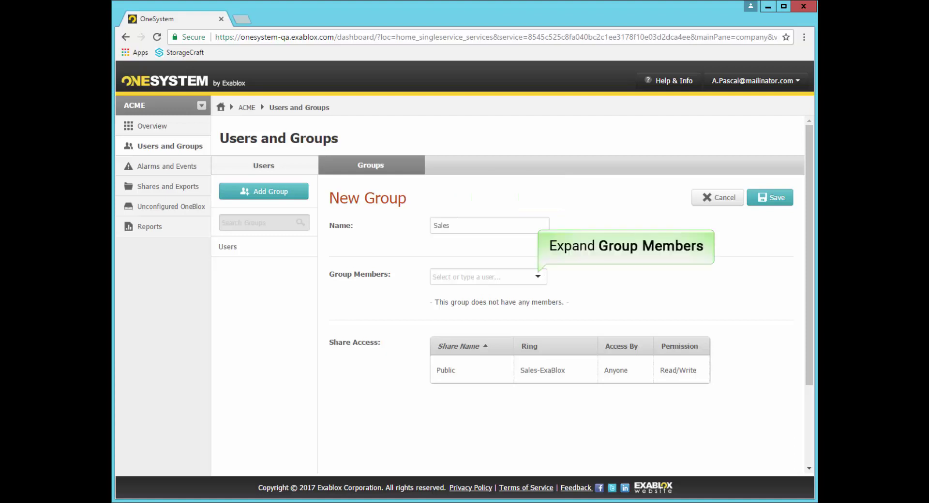
{"action": "left_click", "coordinate": [538, 277]}
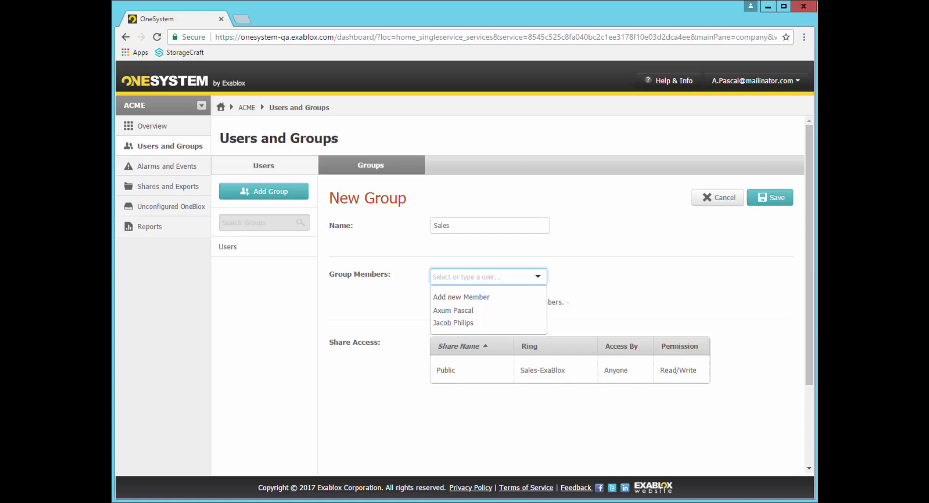
{"action": "left_click", "coordinate": [453, 323]}
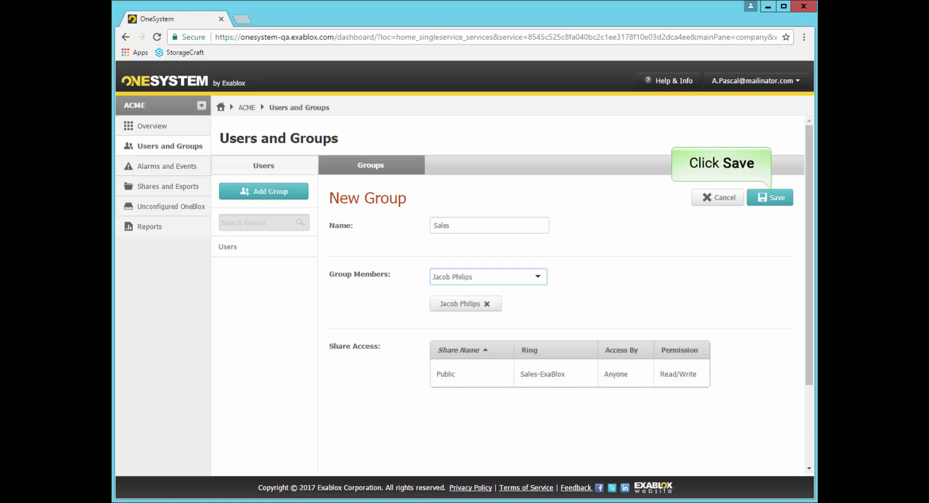
{"action": "left_click", "coordinate": [770, 197]}
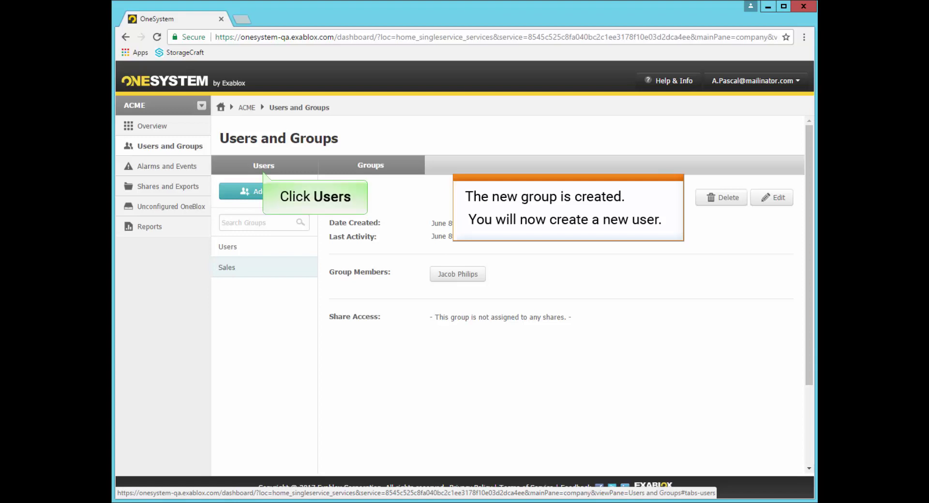
- Add a new user with their e-mail address, place them in the Sales group, and save
{"action": "left_click", "coordinate": [264, 166]}
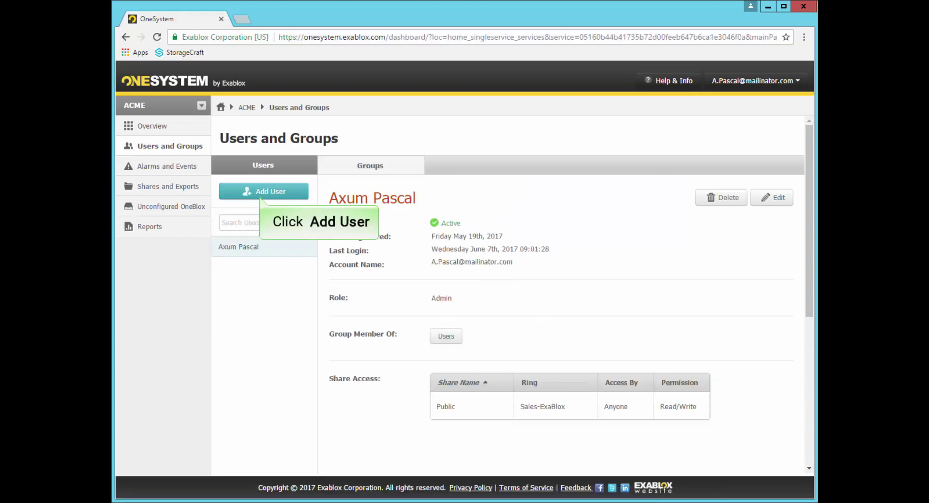
{"action": "left_click", "coordinate": [264, 191]}
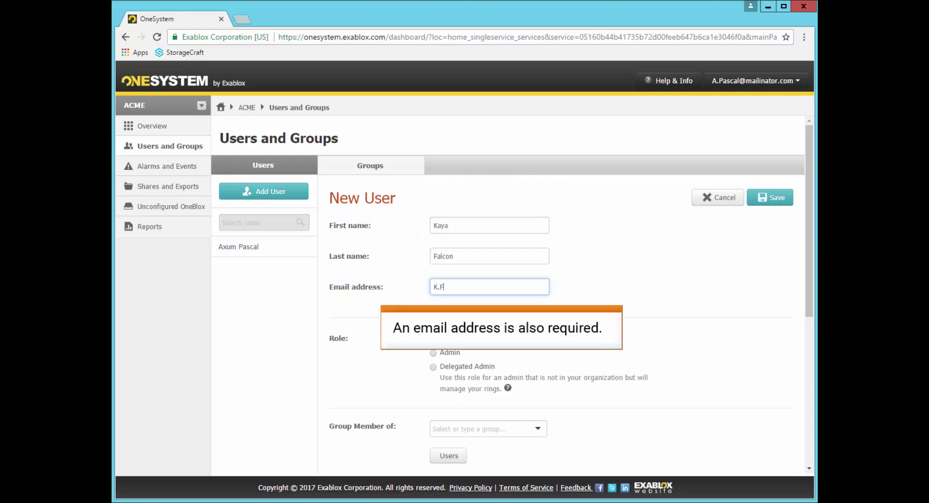
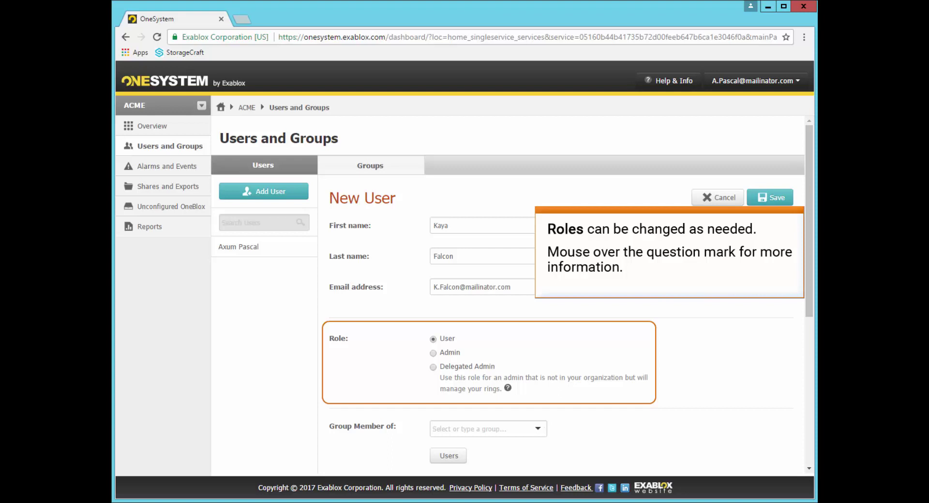
{"action": "scroll", "coordinate": [513, 291], "scroll_direction": "down", "scroll_amount": 5}
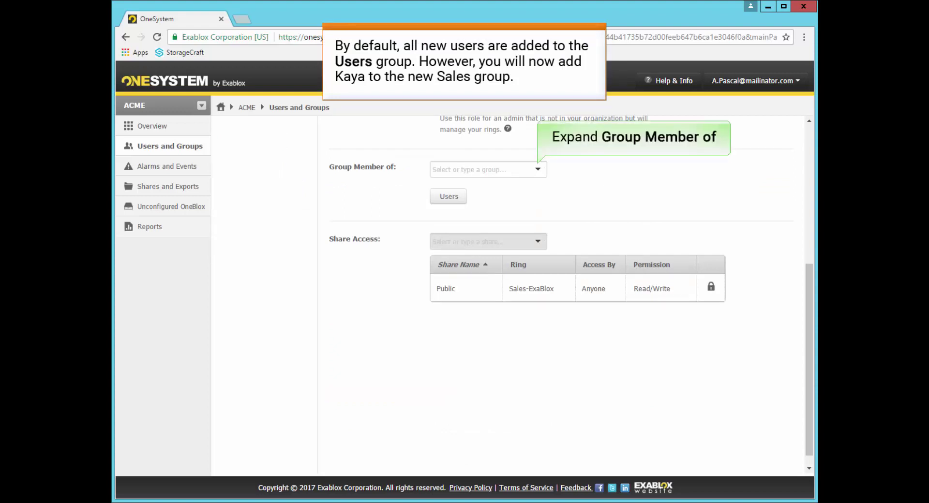
{"action": "left_click", "coordinate": [538, 169]}
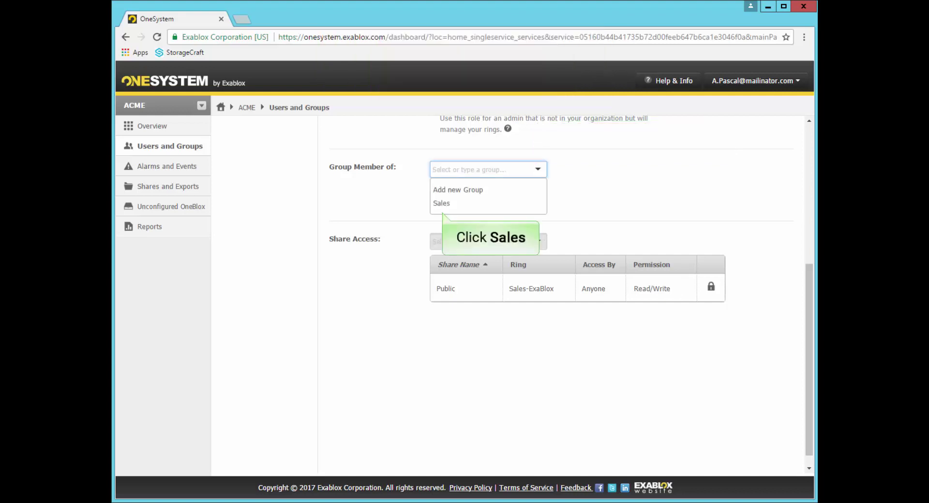
{"action": "left_click", "coordinate": [442, 204]}
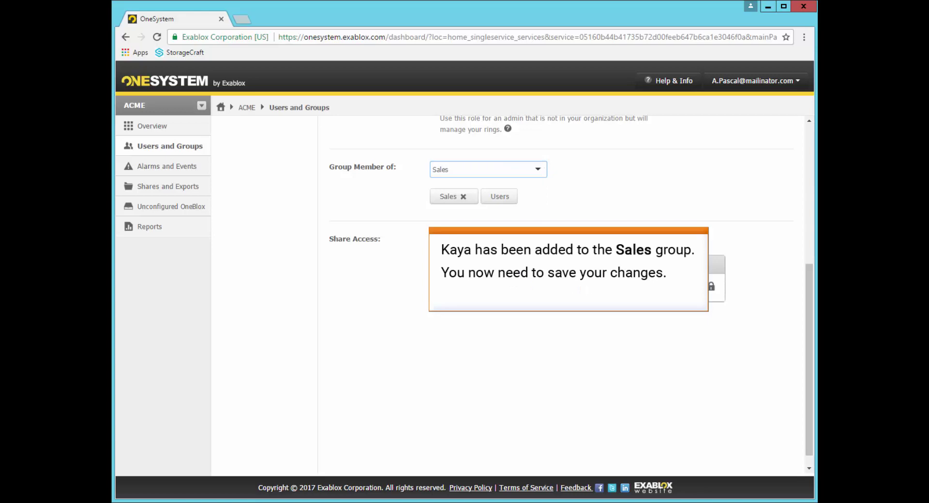
{"action": "left_click", "coordinate": [771, 197]}
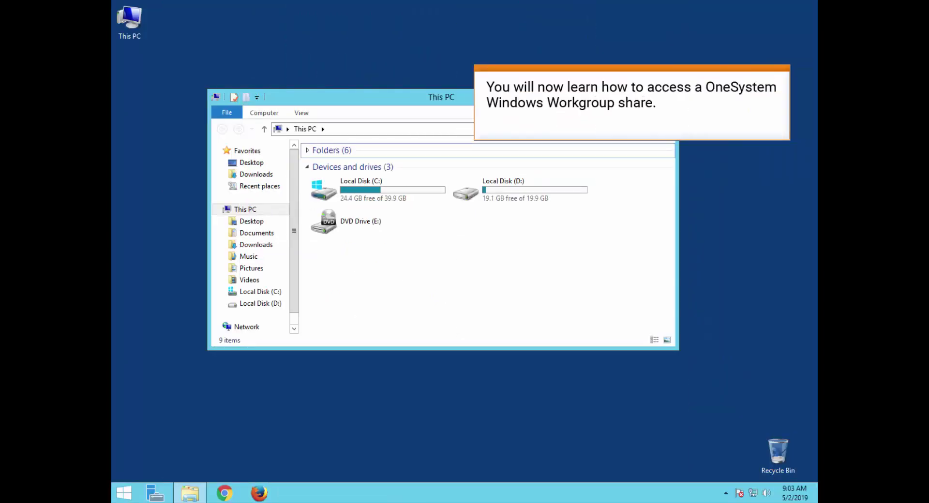
- Browse to \\MKTG\ in File Explorer and open the Research share
{"action": "left_click", "coordinate": [402, 129]}
{"action": "type", "text": "\\\\MKTG\\"}
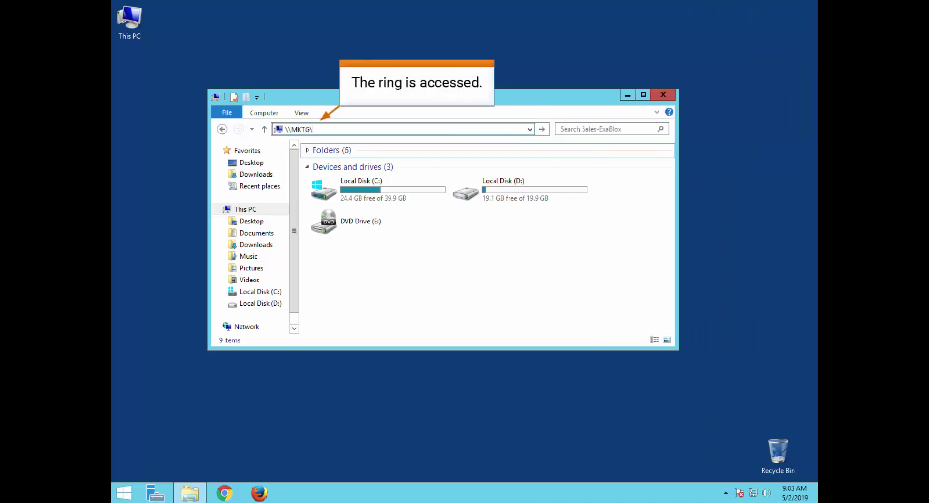
{"action": "key", "text": "Return"}
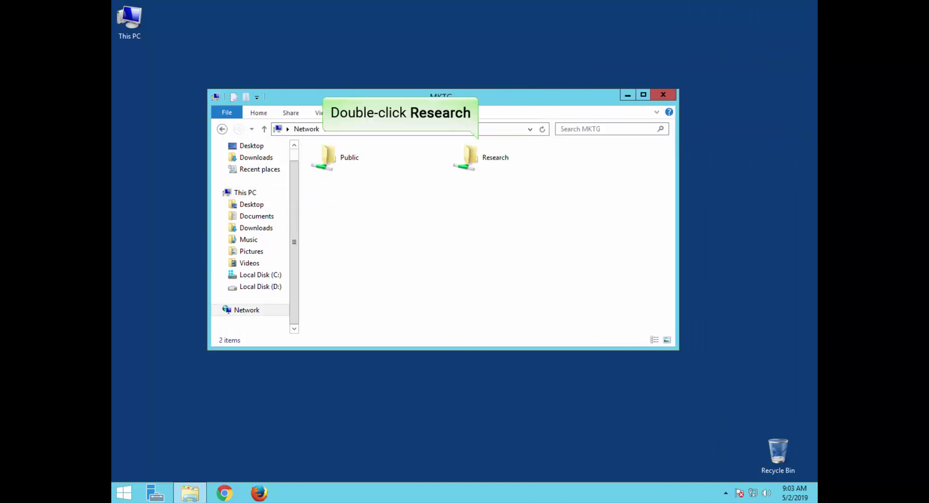
{"action": "double_click", "coordinate": [468, 157]}
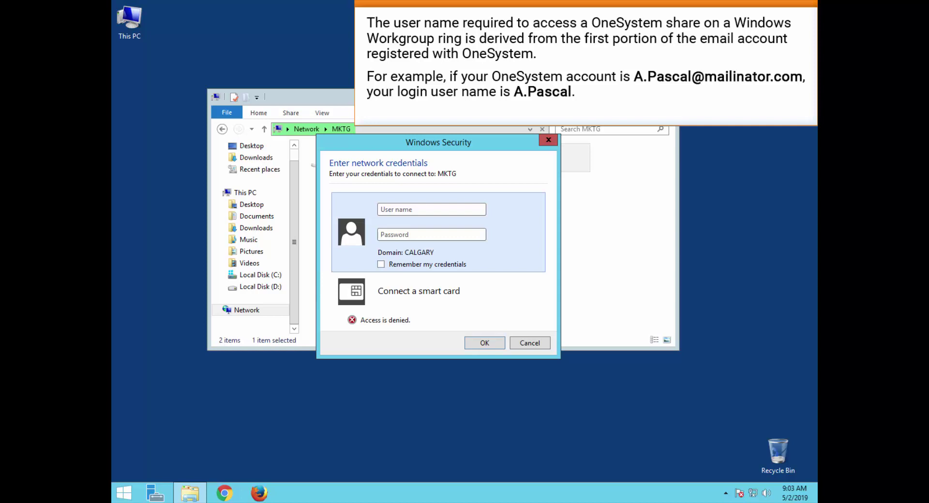
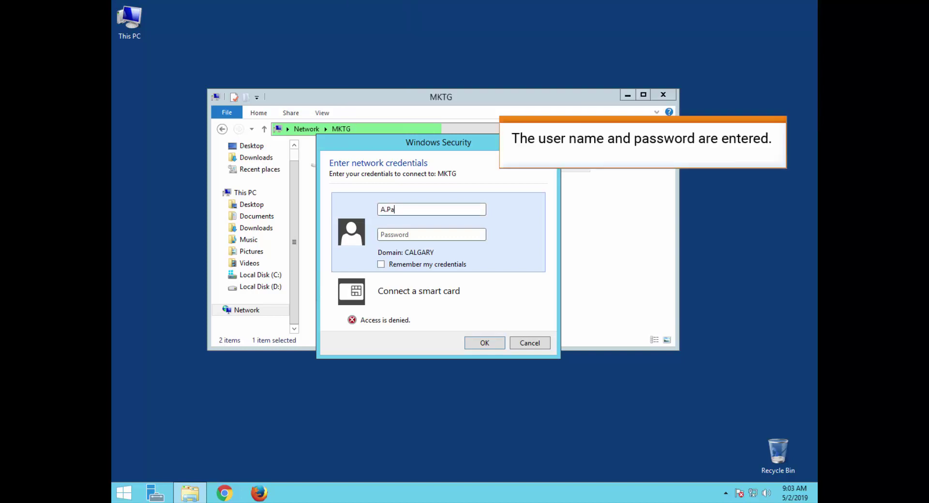
- Enter the OneSystem user name and password in the network credentials prompt
{"action": "key", "text": "Tab"}
{"action": "type", "text": "•••••••••••••"}
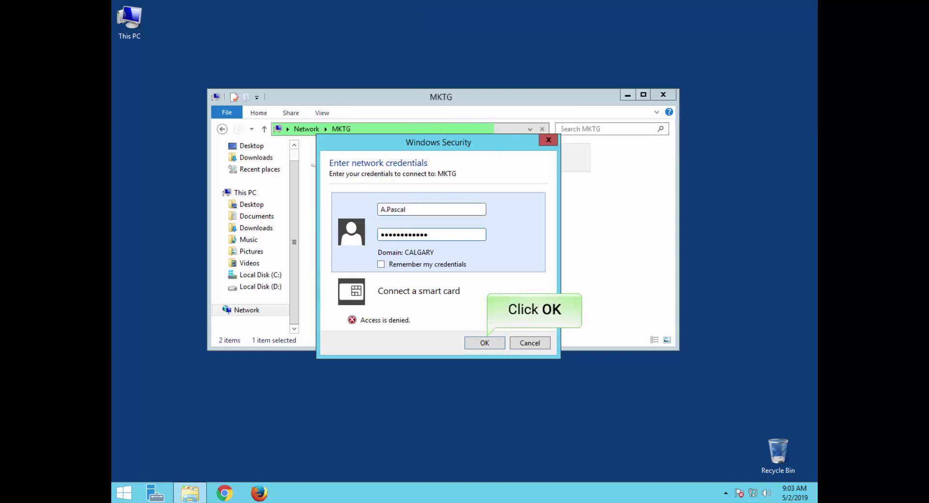